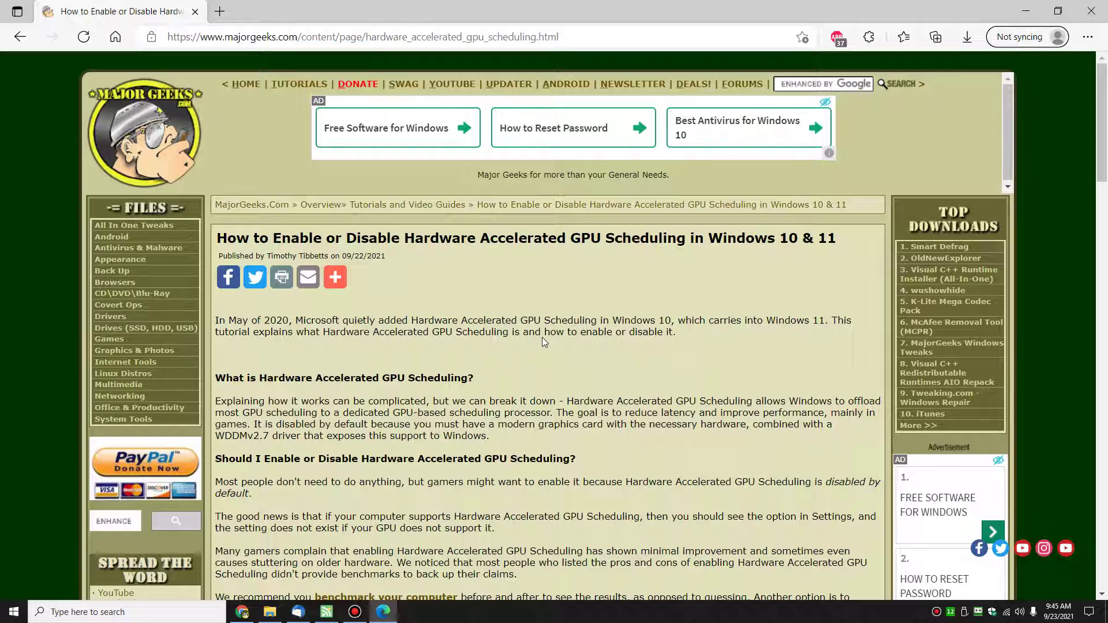
Read the tutorial's explanation of GPU scheduling, highlighting the paragraph and the game-latency sentence
scroll(542, 337, down, 2)
scroll(538, 333, down, 2)
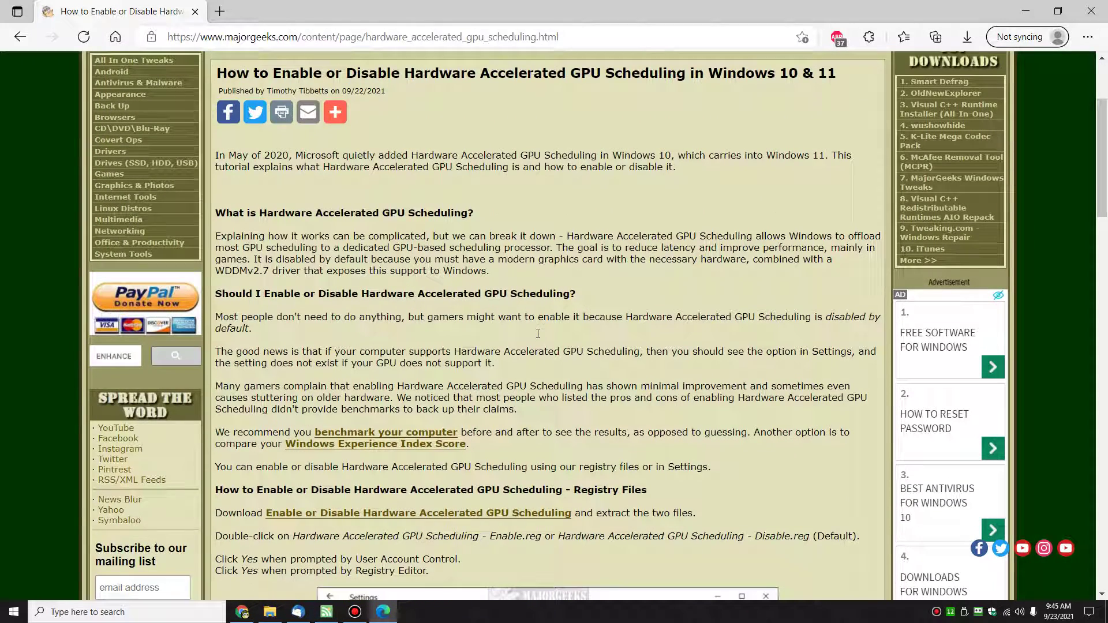
drag(217, 237, 511, 283)
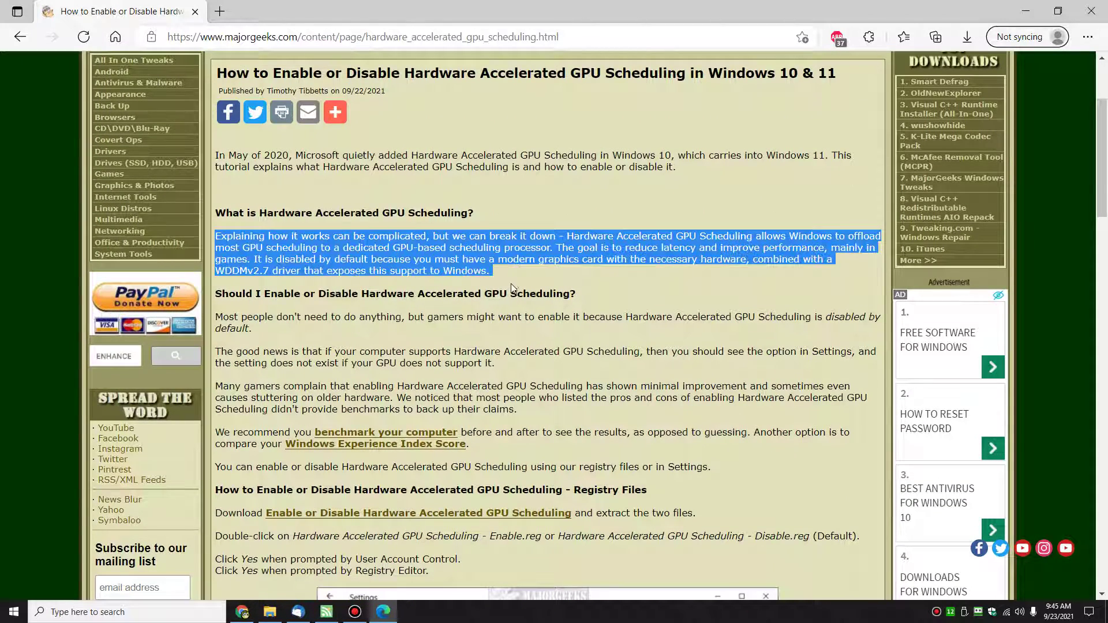
click(511, 282)
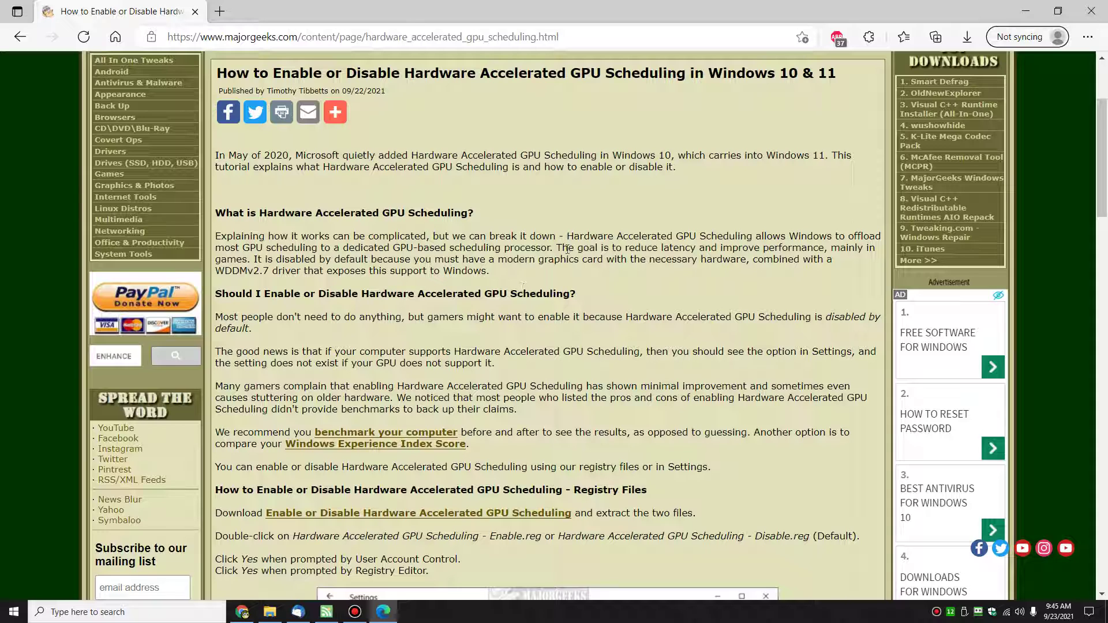
drag(558, 248, 251, 261)
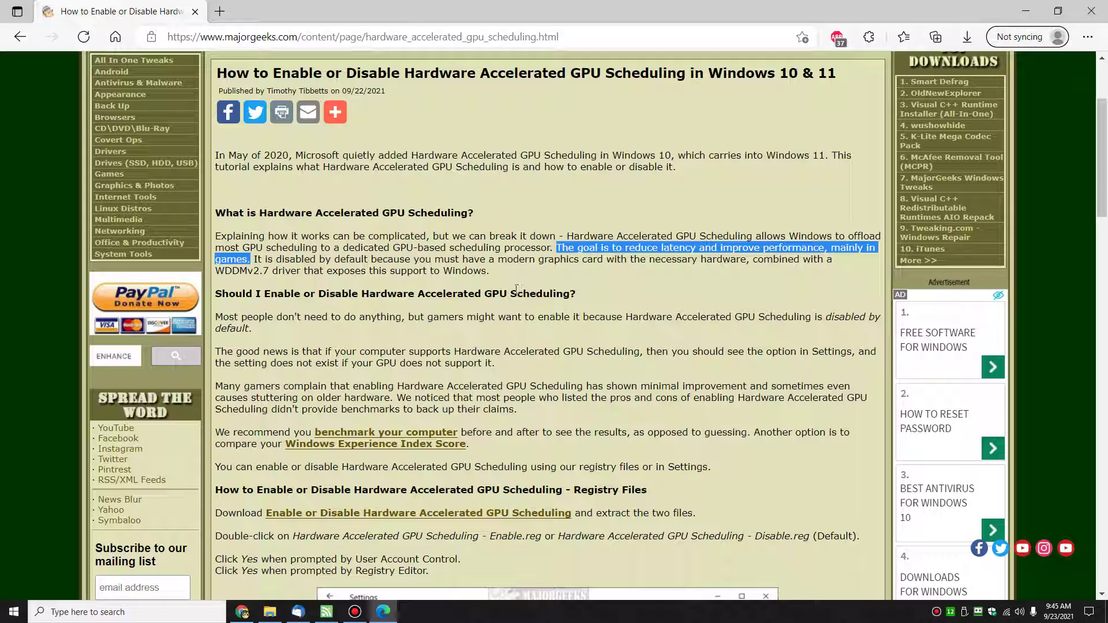
click(633, 284)
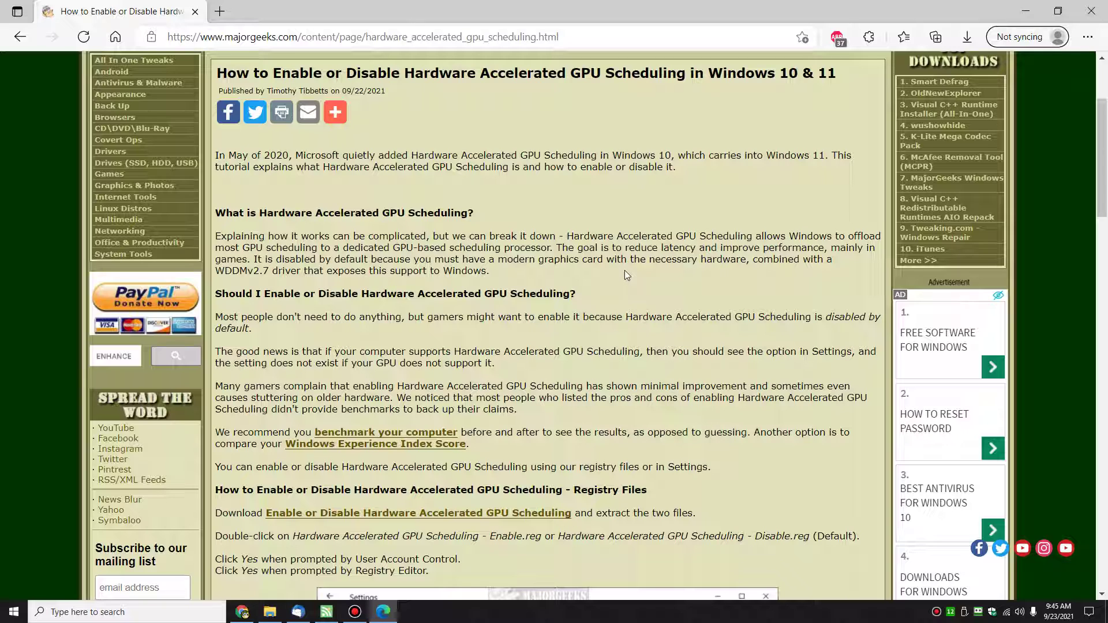
Open the linked benchmark-your-computer article, skim it, and close it to return to the tutorial
scroll(624, 271, down, 1)
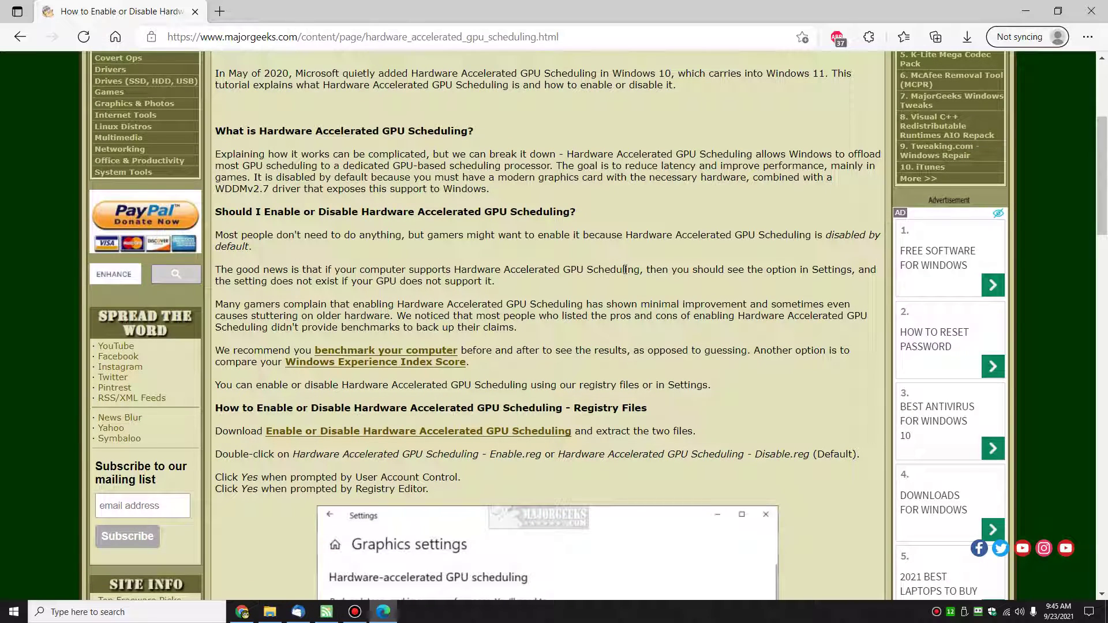
scroll(624, 270, down, 1)
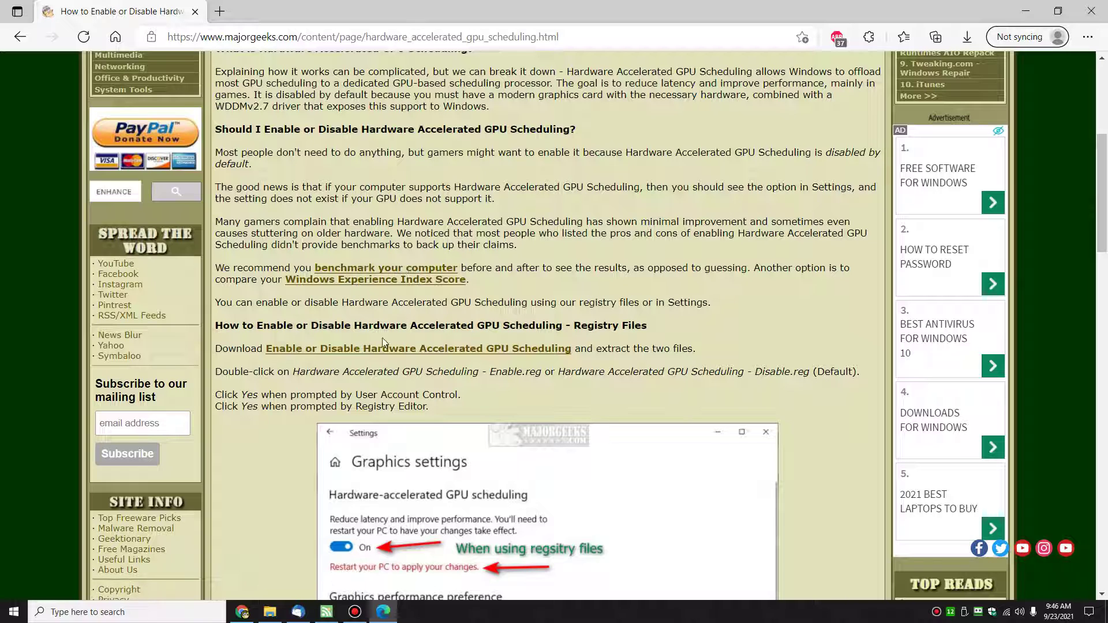
click(393, 269)
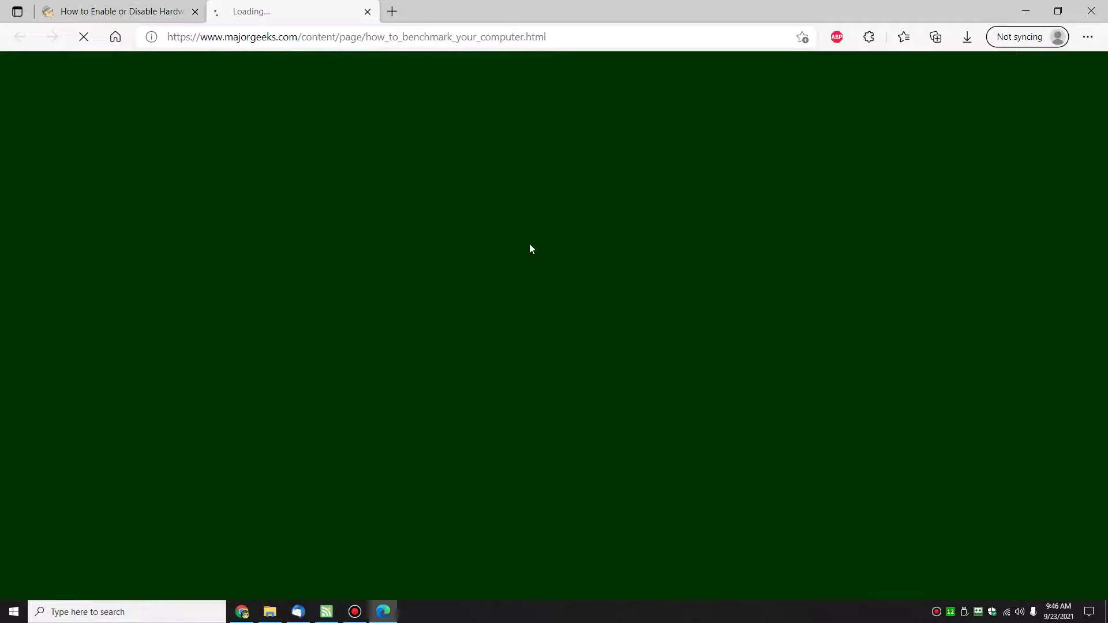
scroll(518, 254, down, 5)
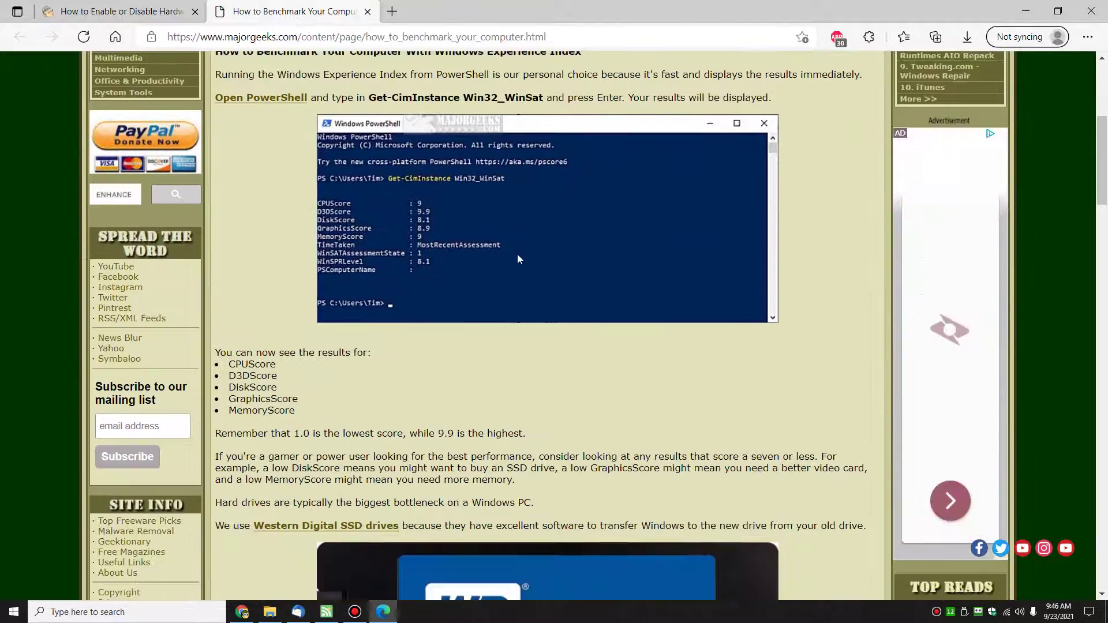
scroll(517, 254, down, 20)
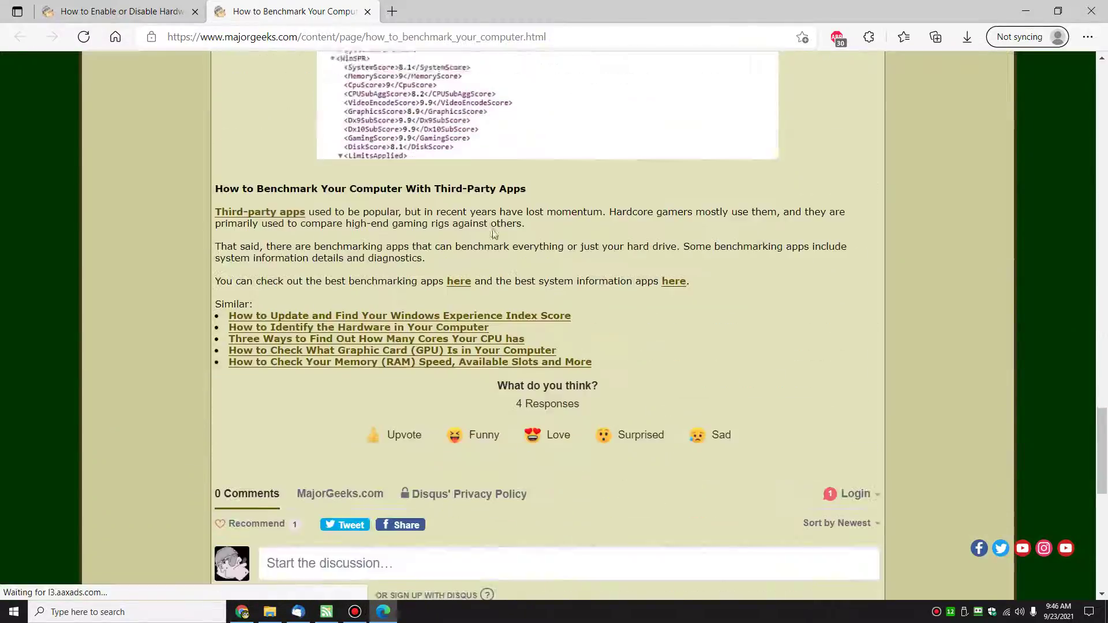
key(ctrl+w)
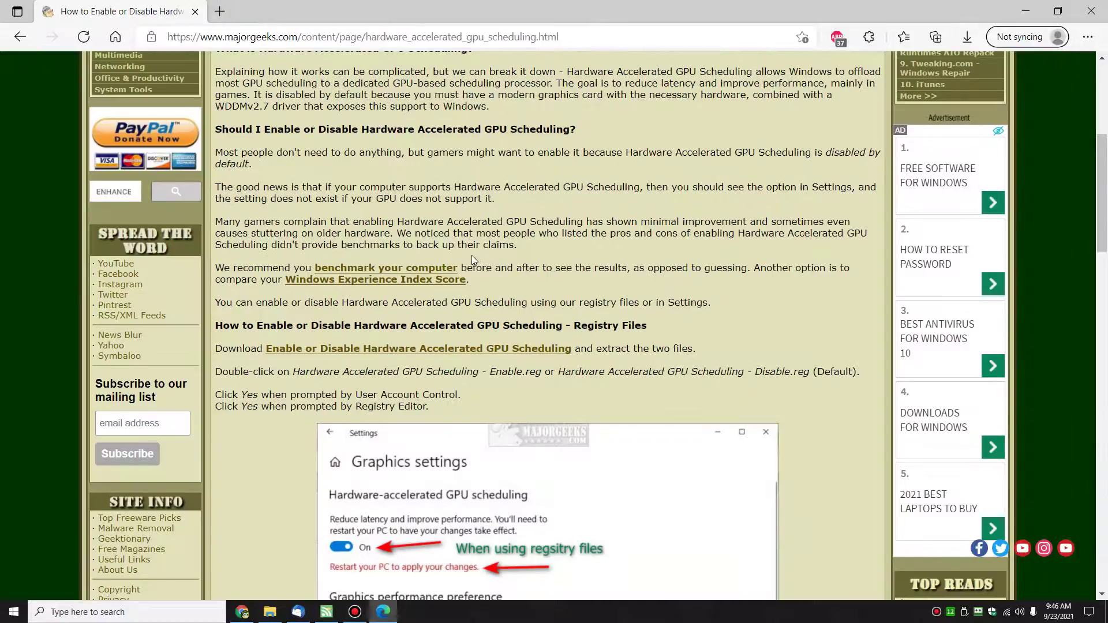
Check the registry files download page for Disable.reg, then continue reading the tutorial
scroll(473, 255, down, 1)
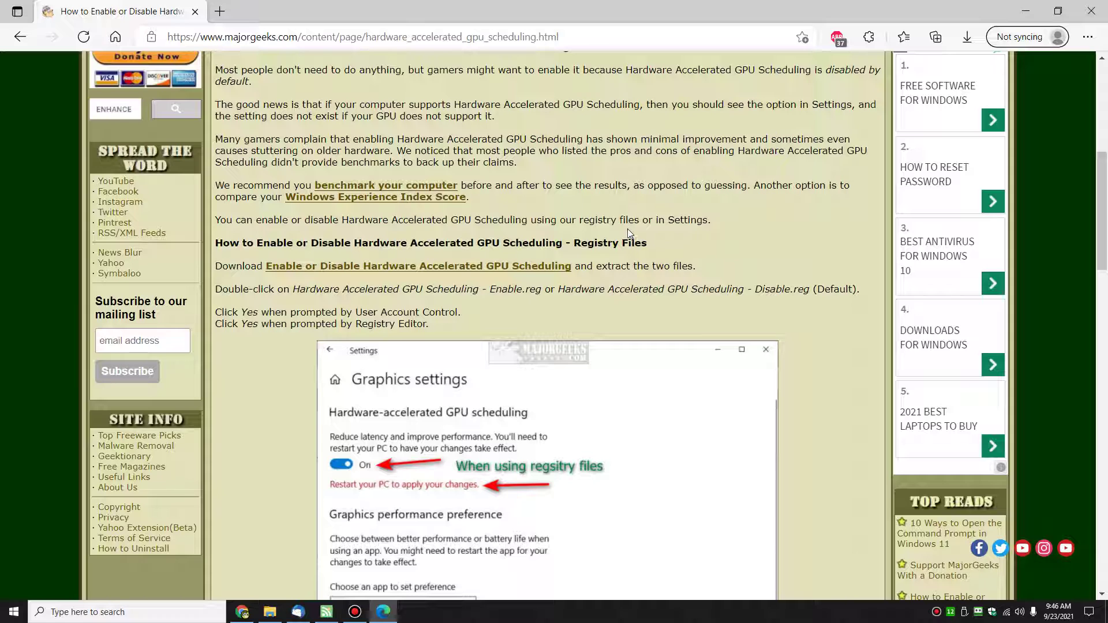
scroll(664, 219, down, 2)
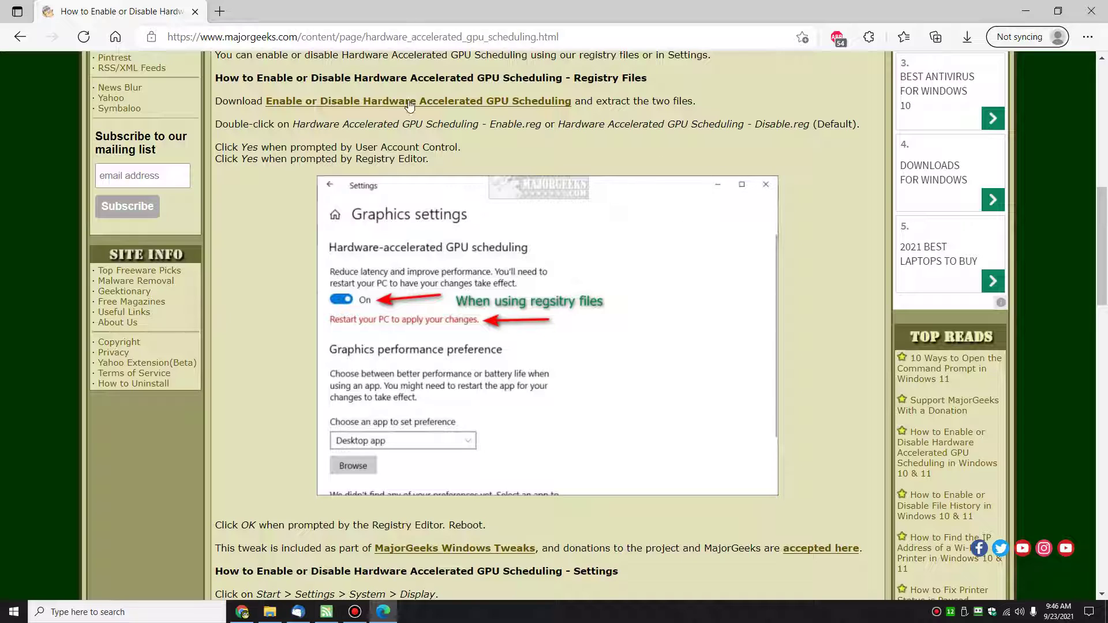
click(451, 101)
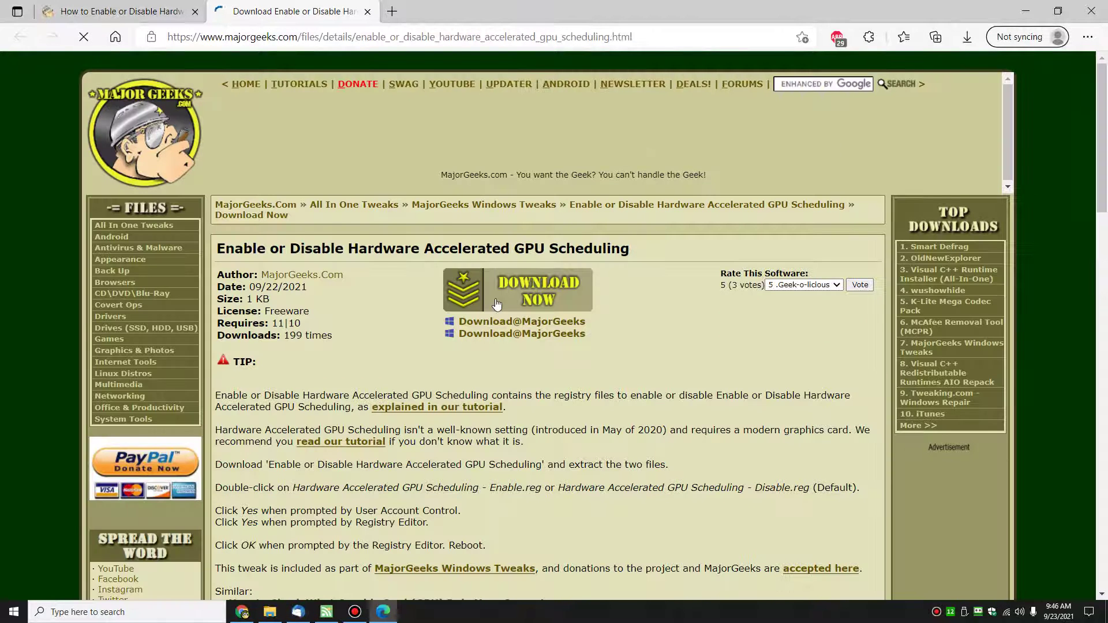
scroll(485, 290, down, 3)
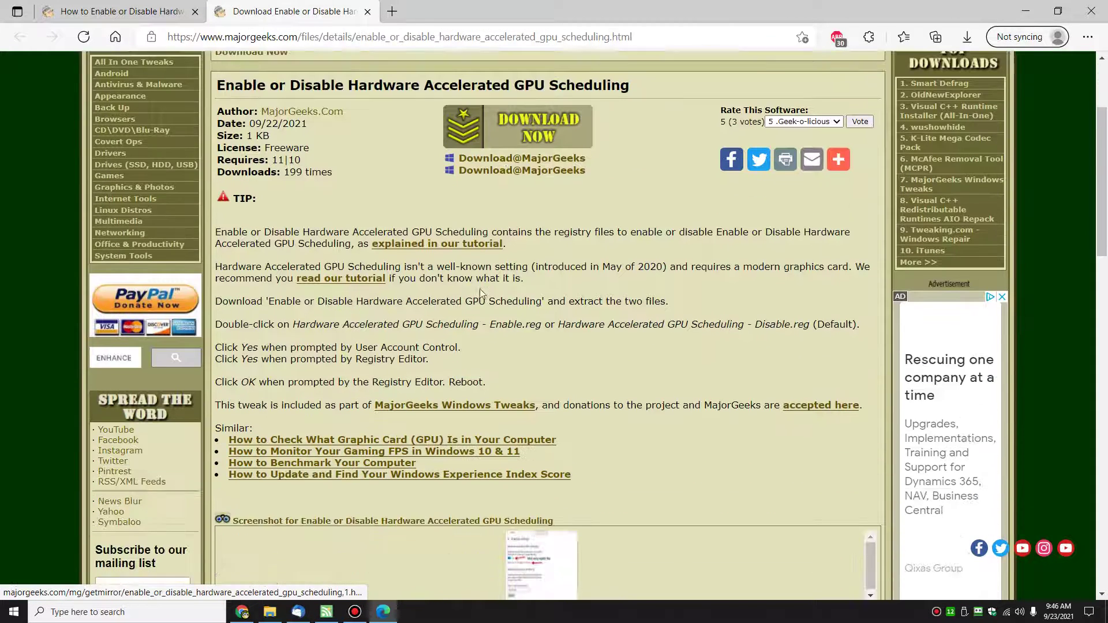
drag(294, 324, 809, 322)
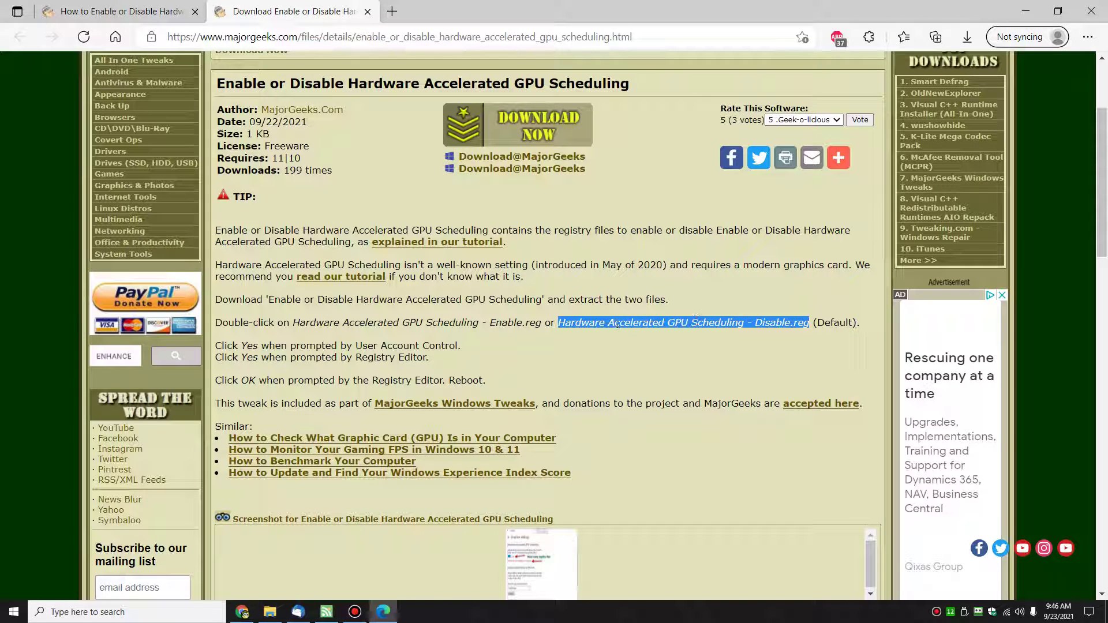
click(367, 11)
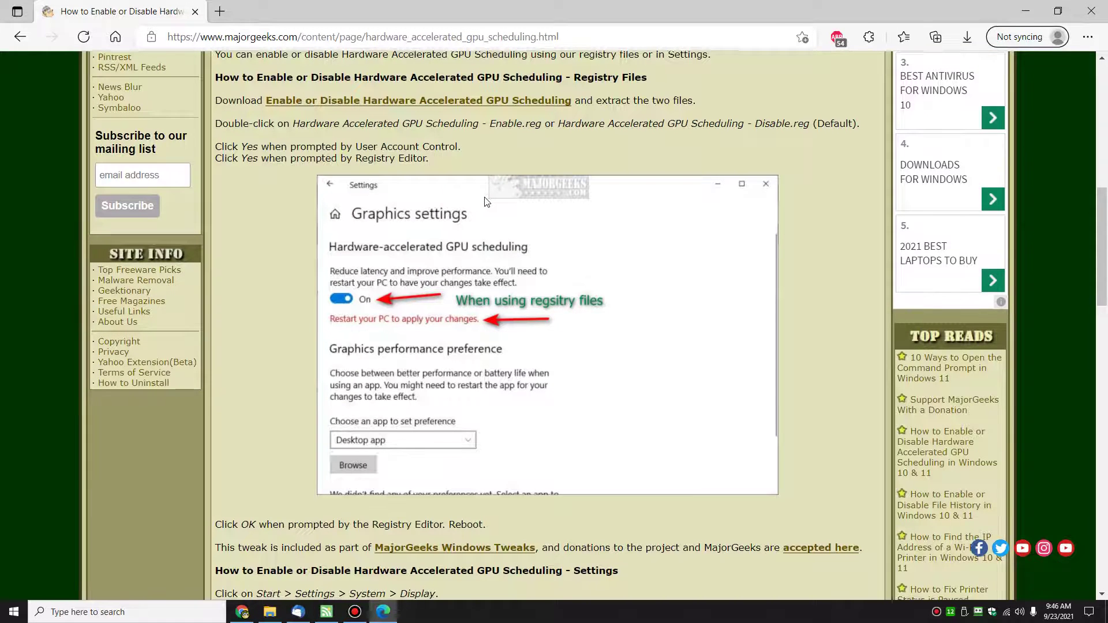
scroll(485, 201, down, 5)
scroll(501, 260, down, 3)
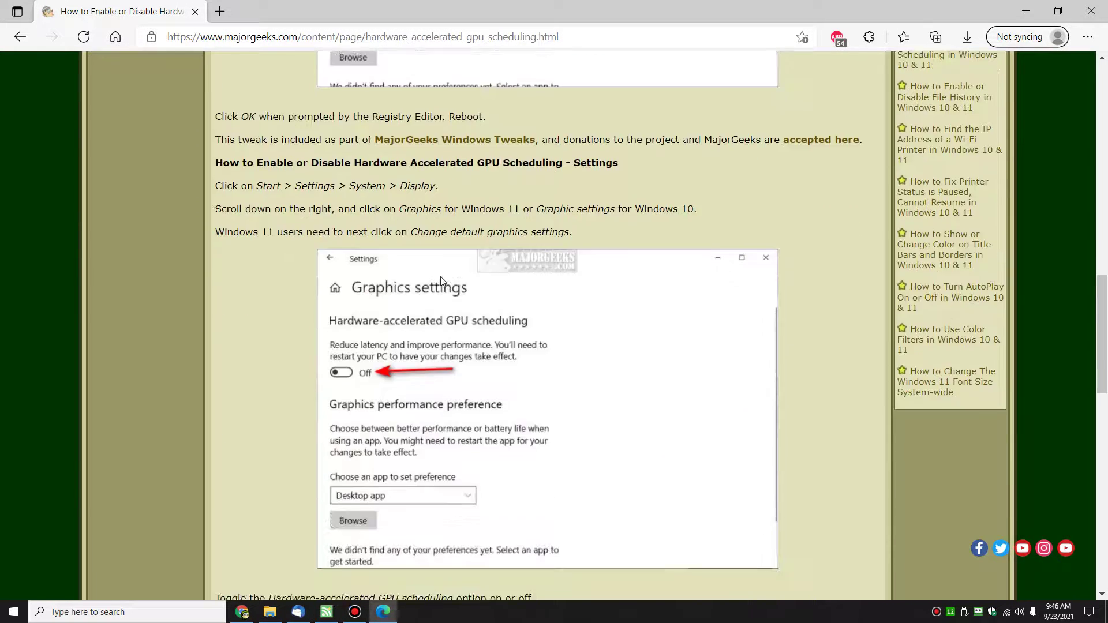
Launch Windows Settings and scroll the System > Display page down to the Graphics settings link
click(15, 615)
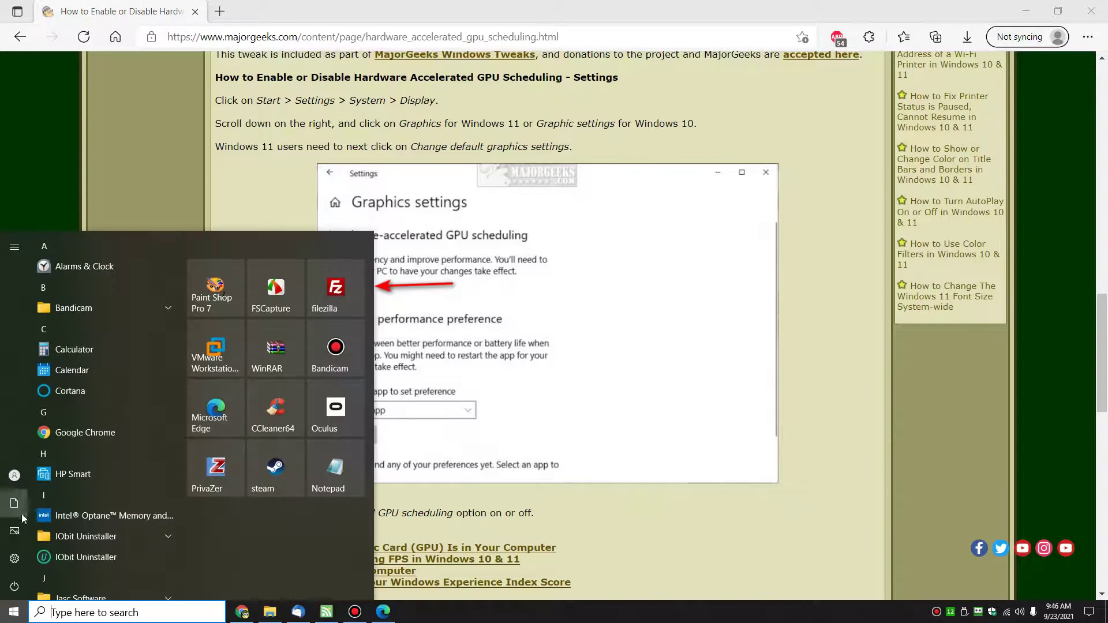
click(15, 558)
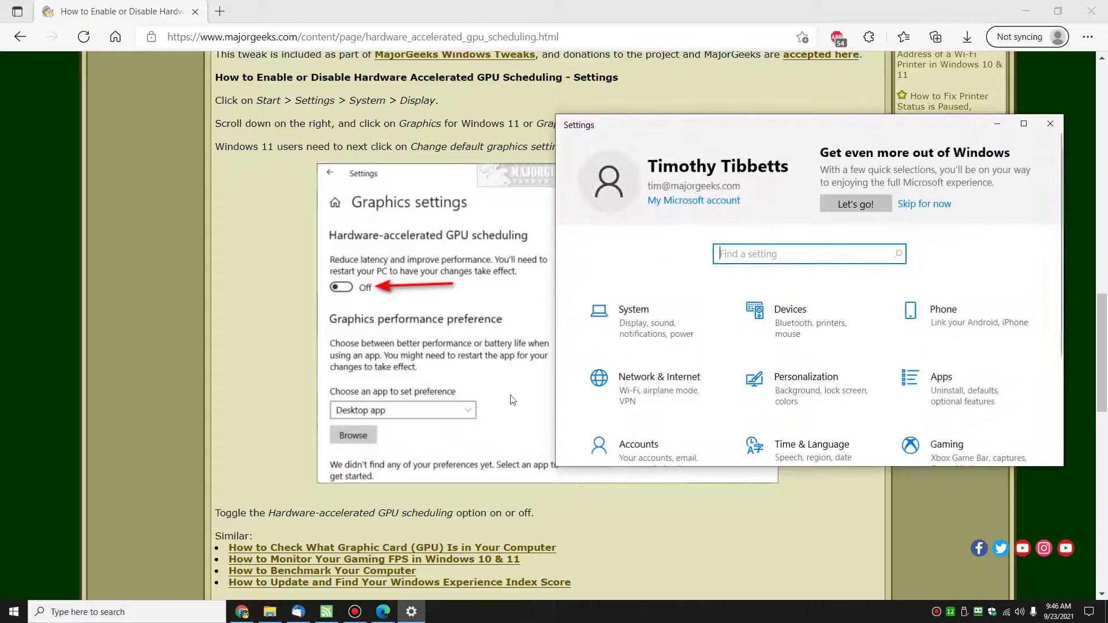
click(645, 326)
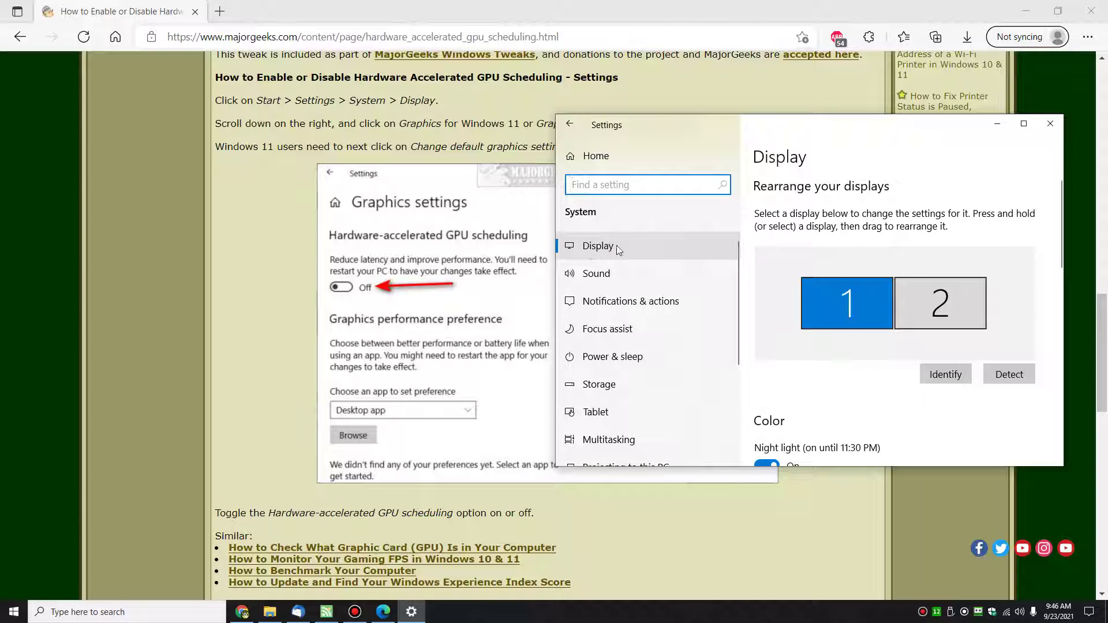
scroll(815, 279, down, 2)
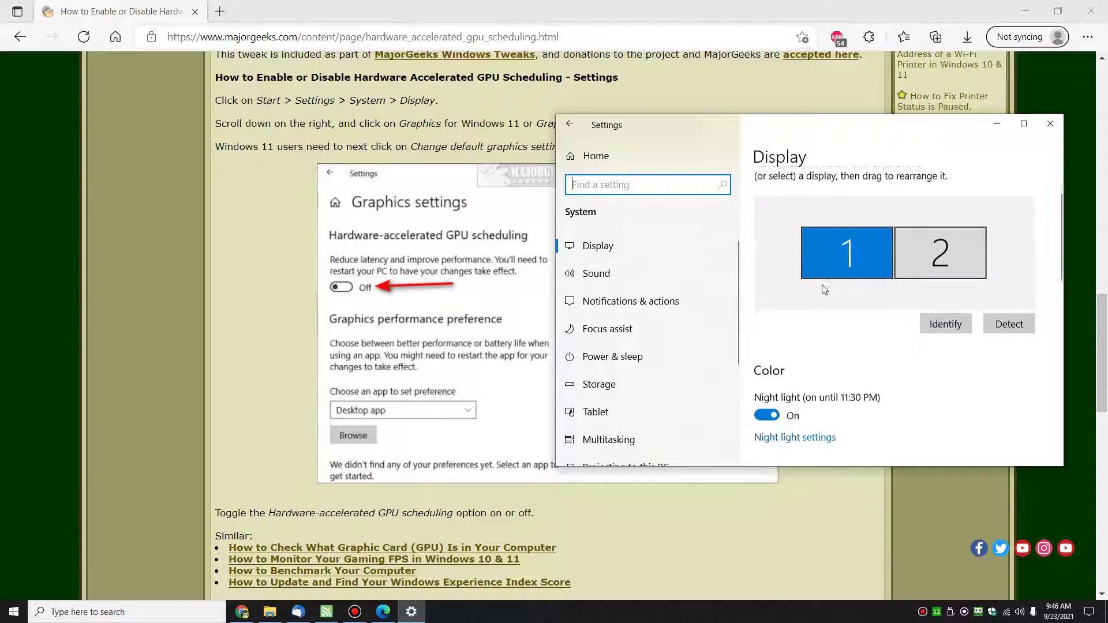
scroll(826, 303, down, 10)
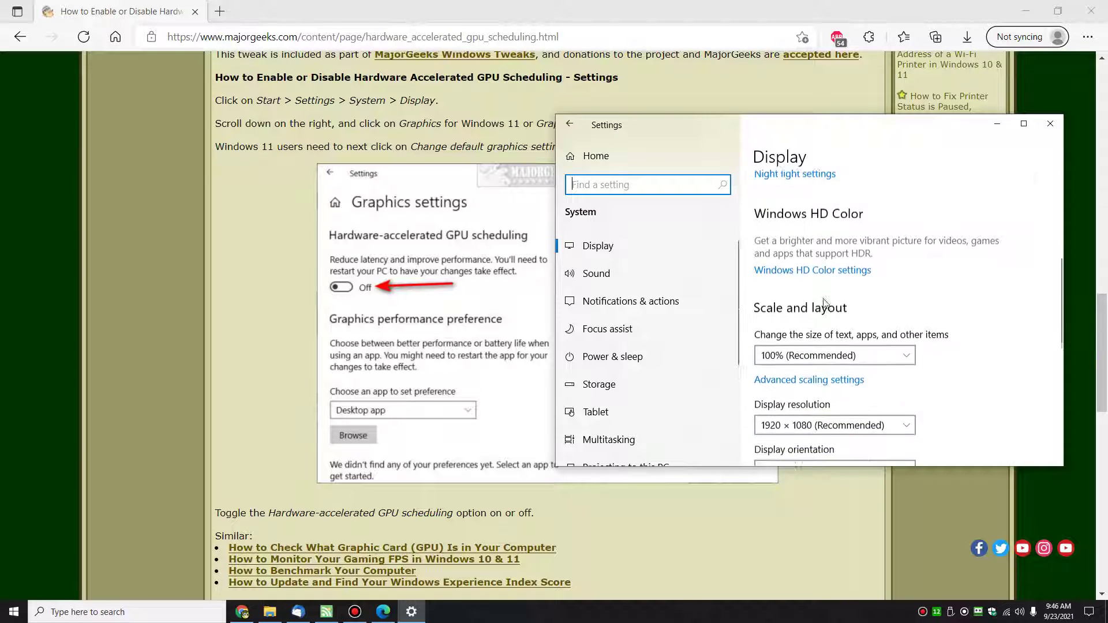
scroll(826, 304, down, 3)
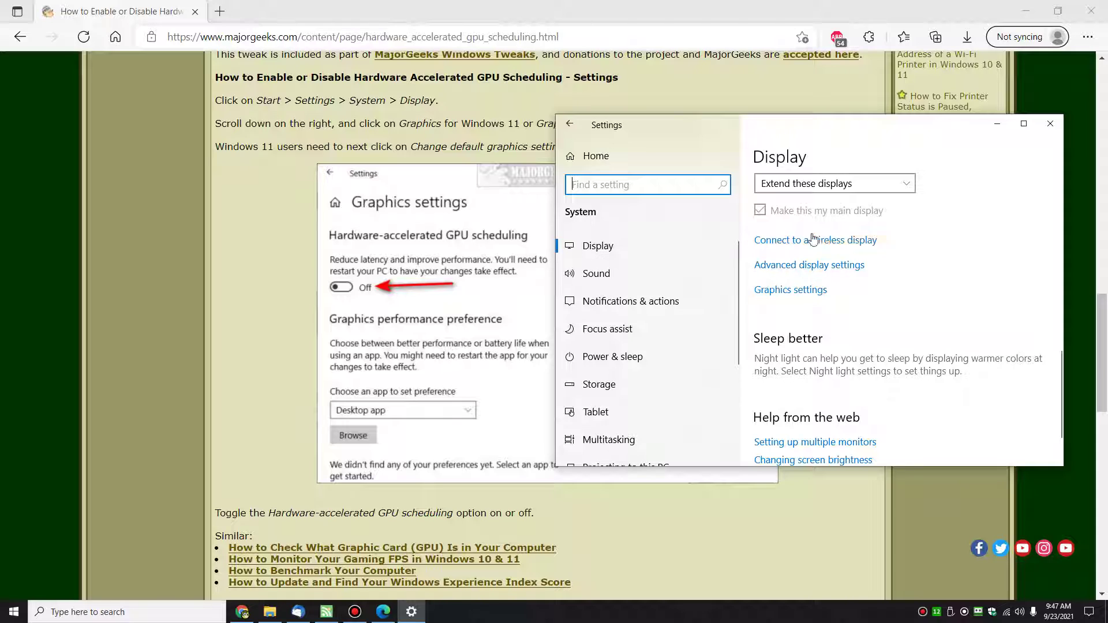
On the Graphics settings page, switch Hardware-accelerated GPU scheduling to On, then close Settings
click(782, 291)
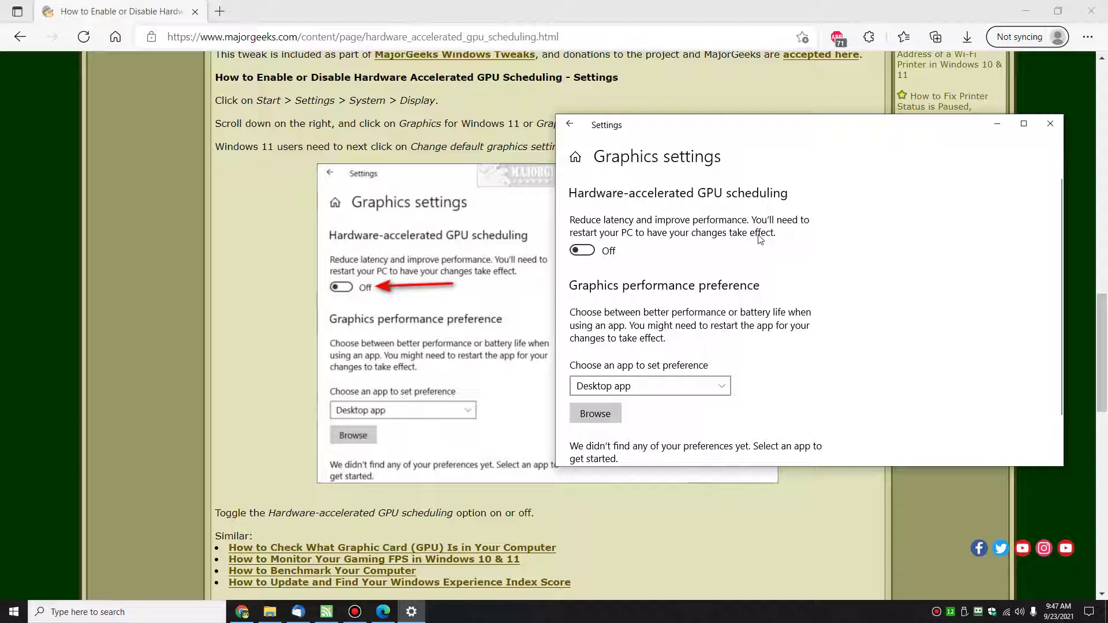
click(582, 252)
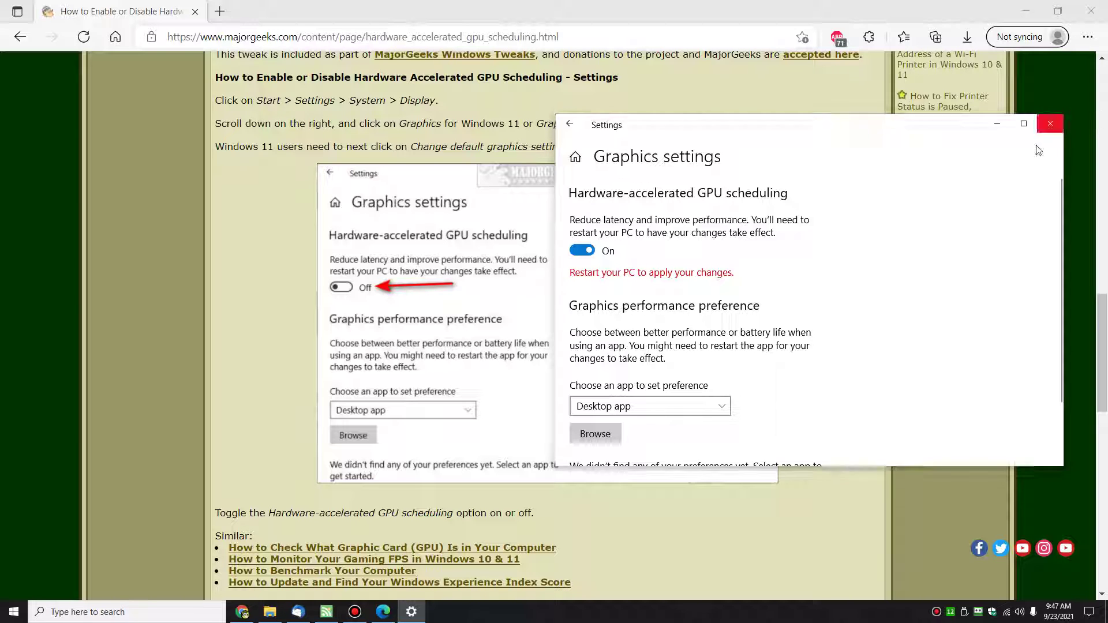
click(1051, 123)
scroll(816, 252, up, 5)
scroll(770, 261, up, 8)
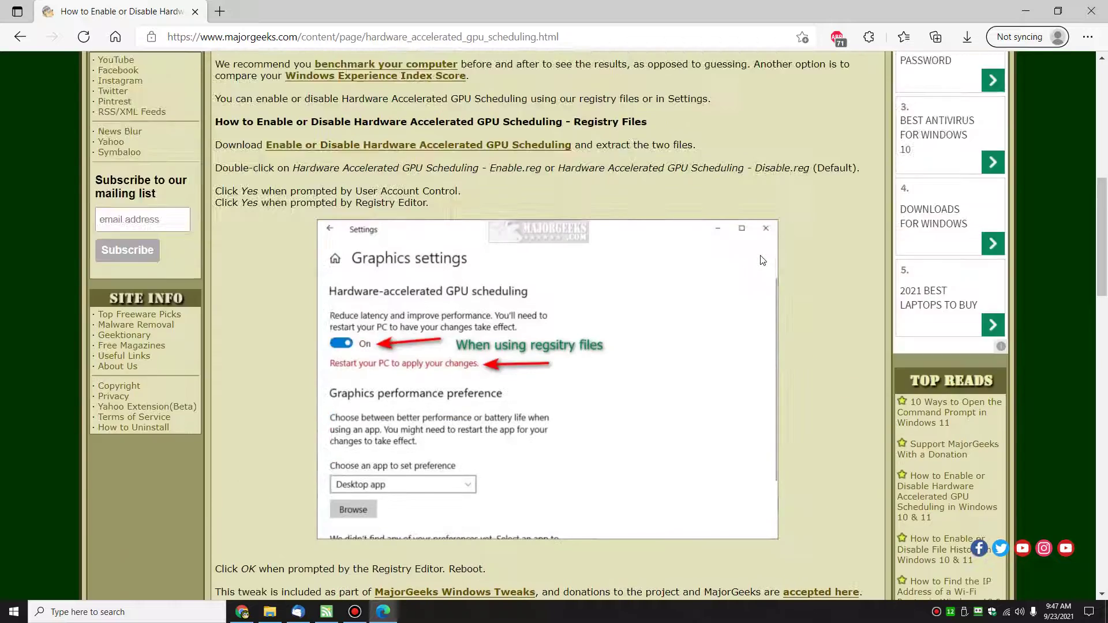
scroll(830, 241, up, 3)
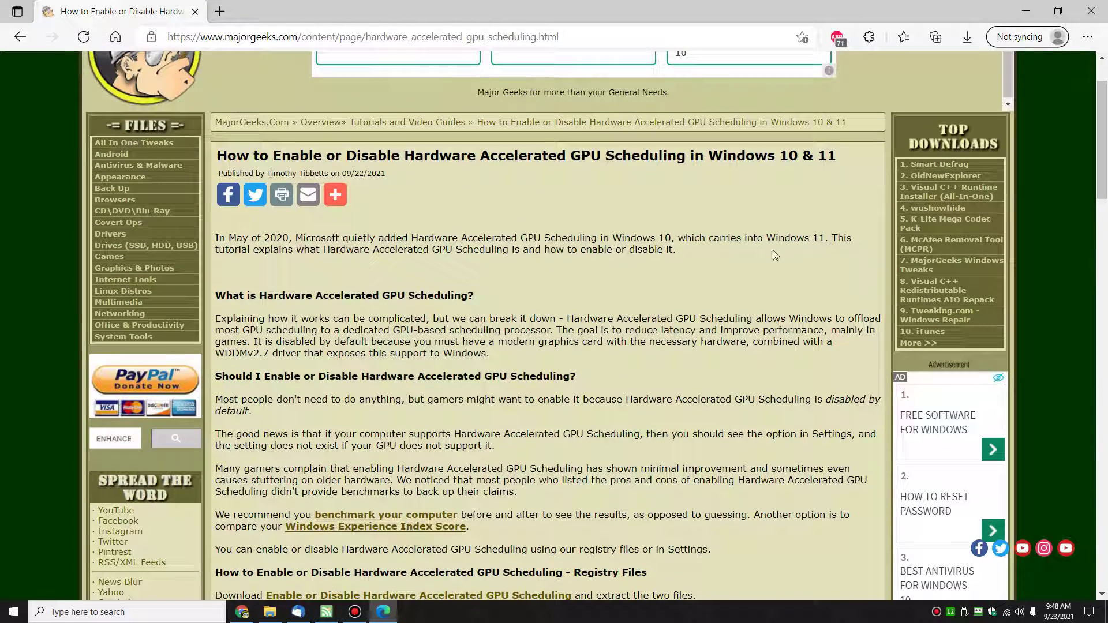
drag(405, 156, 689, 155)
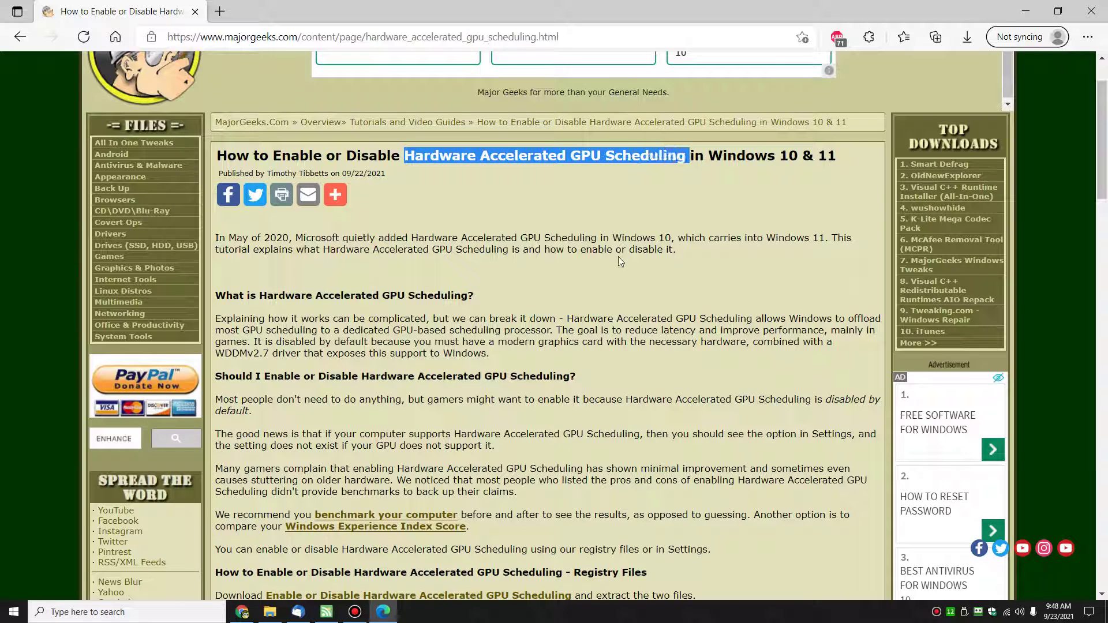
click(681, 235)
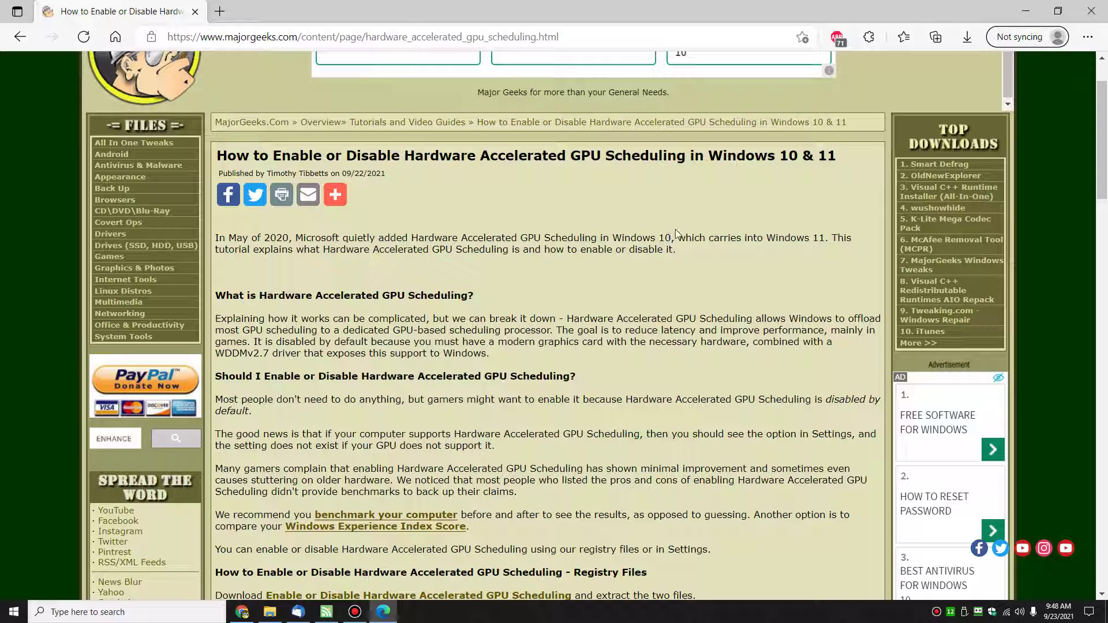